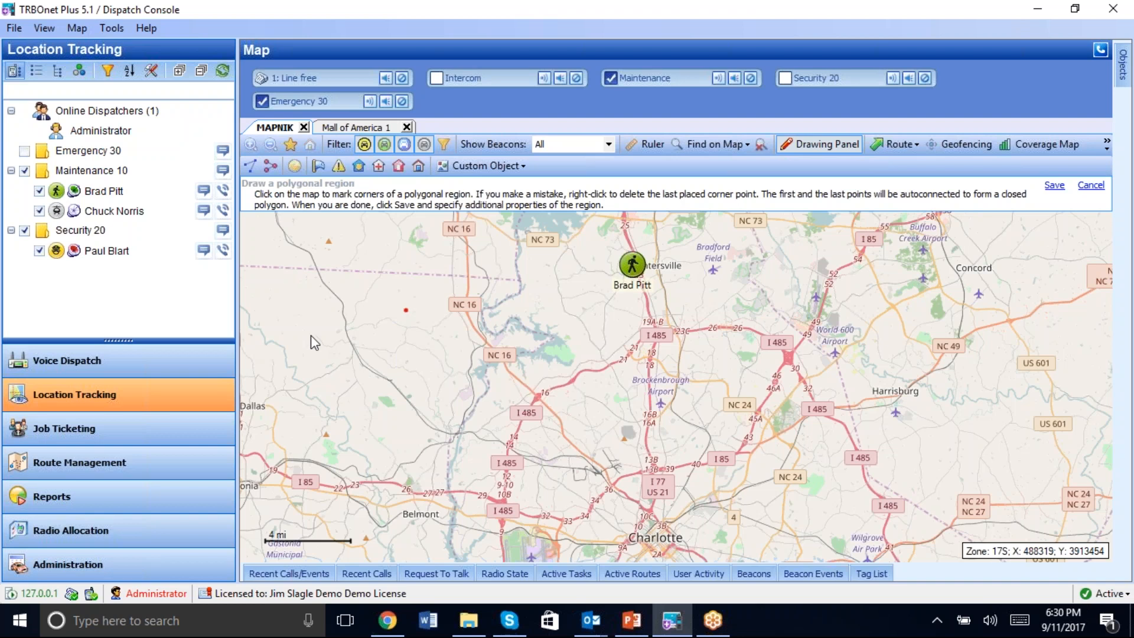
Mark the remaining corners of a five-sided polygonal region on the map northwest of Charlotte, just west of NC 16, and save the outline.
click(322, 447)
click(461, 449)
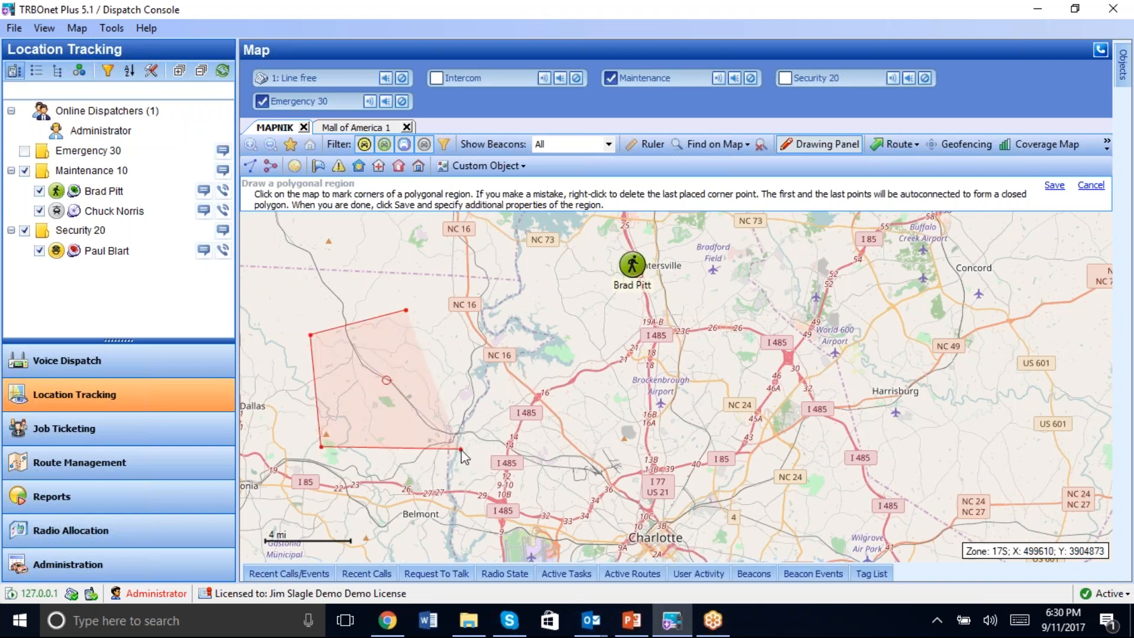
click(487, 377)
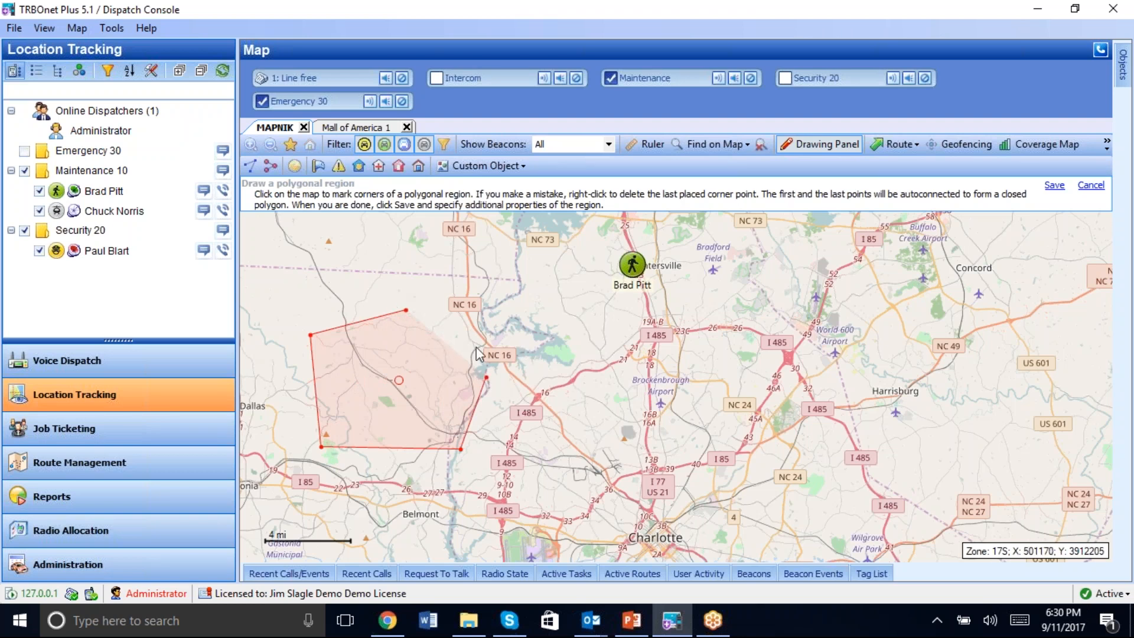
click(1054, 186)
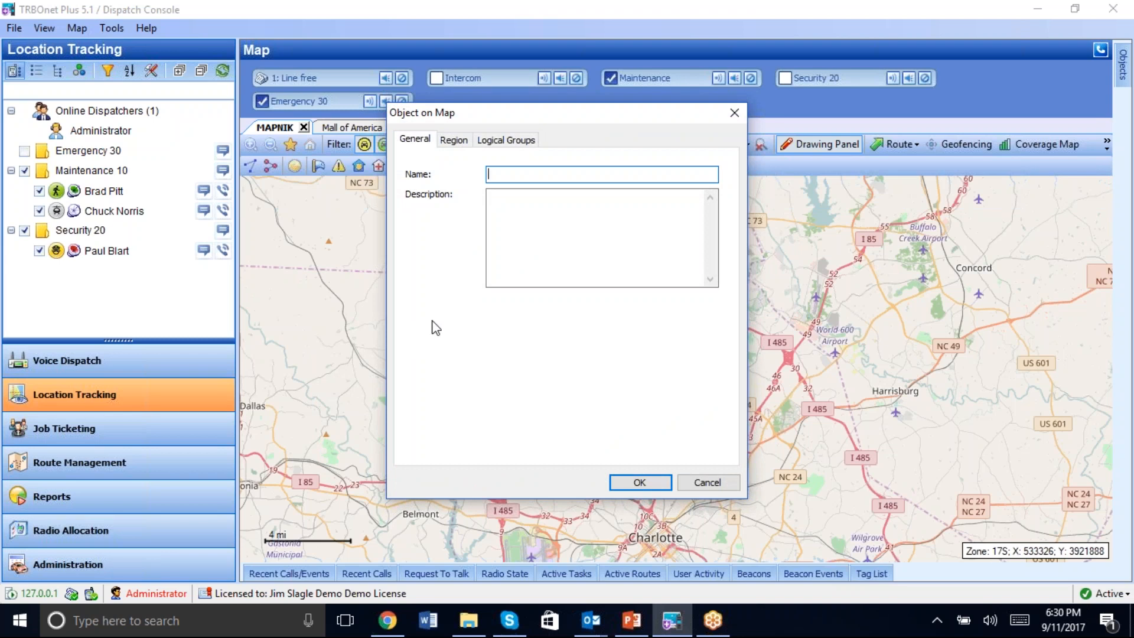
Name the region "Speed Zone" and describe it as "Because of contruction I want to keep speeds under 40 mph".
text(Speed Zone)
click(505, 199)
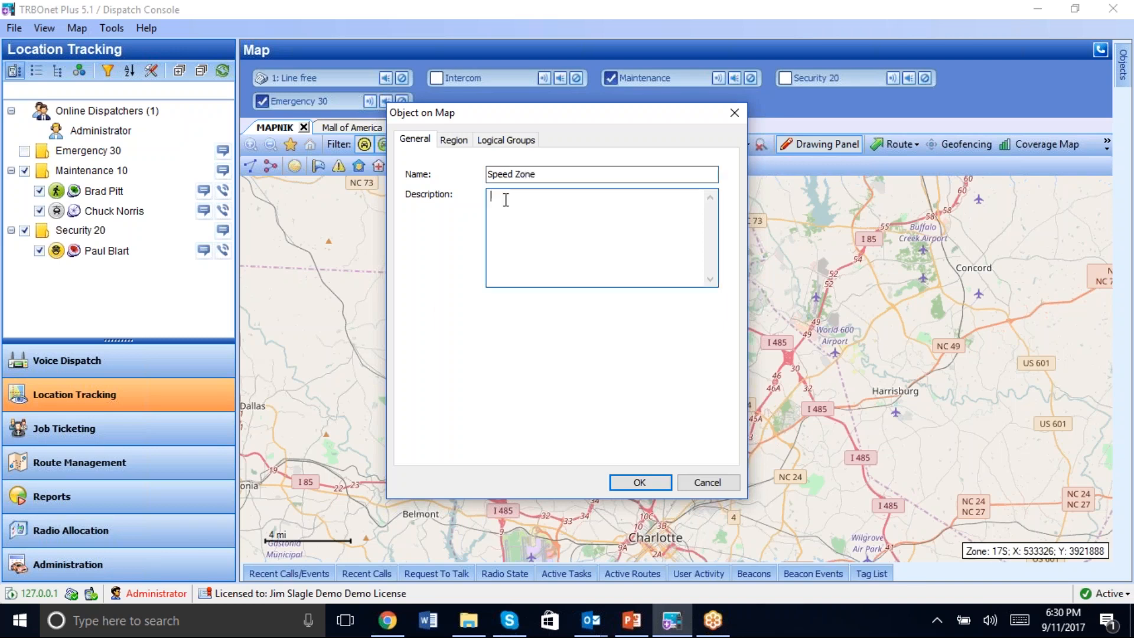
text(Because of contruction I want to kee)
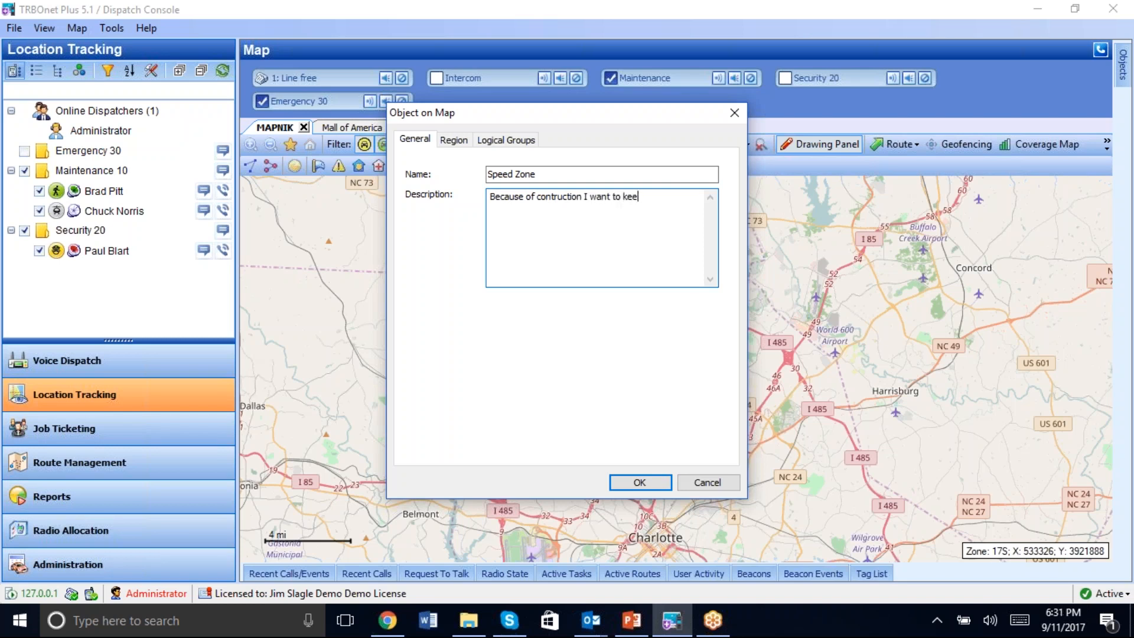
text(p speeds under 40 mph)
Set the new region's color to DodgerBlue with 80% fill transparency and save the object.
click(454, 139)
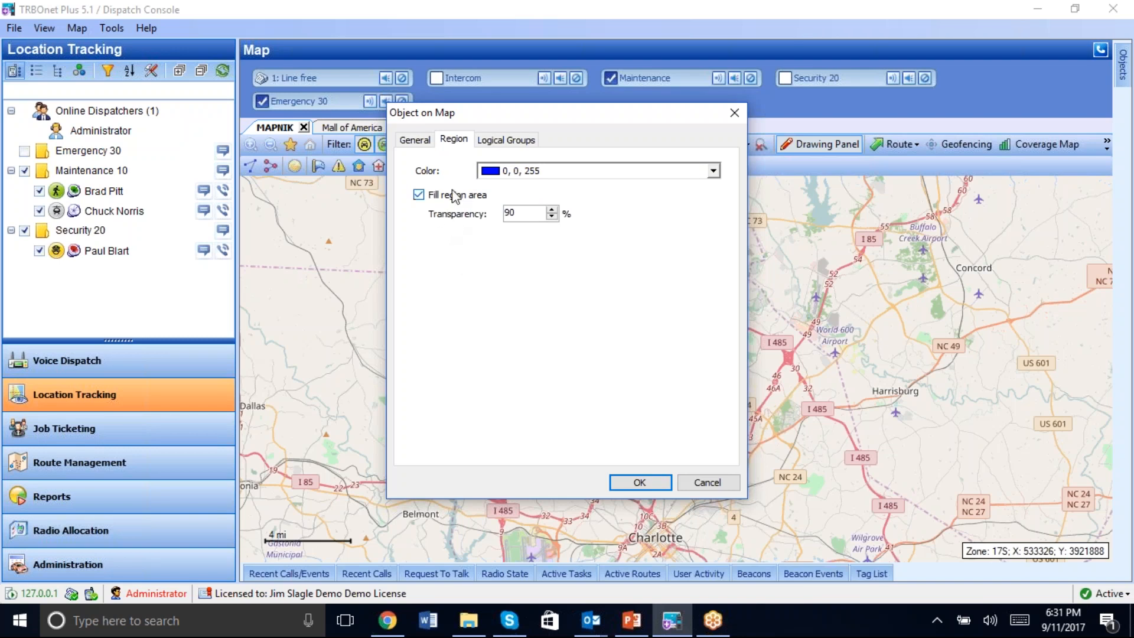
click(714, 171)
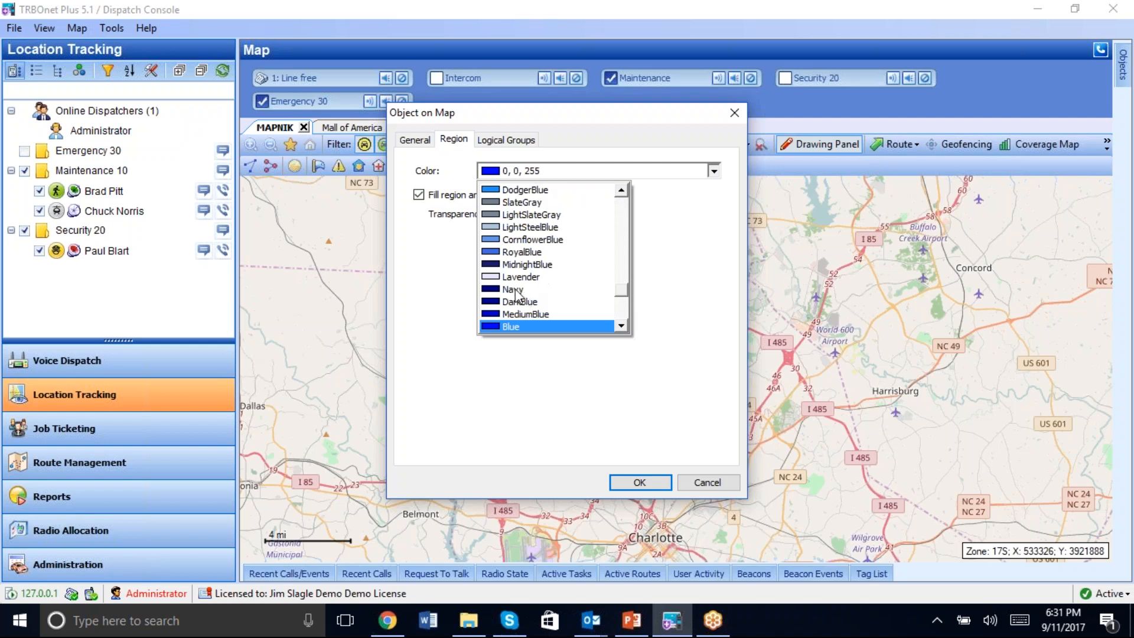
click(517, 189)
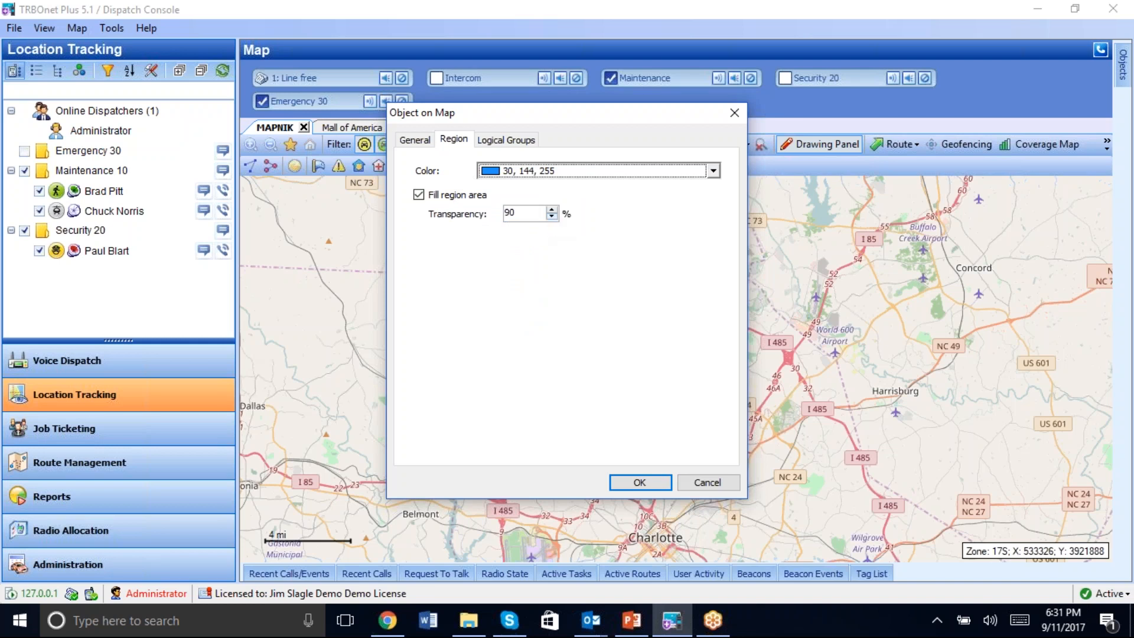
click(552, 217)
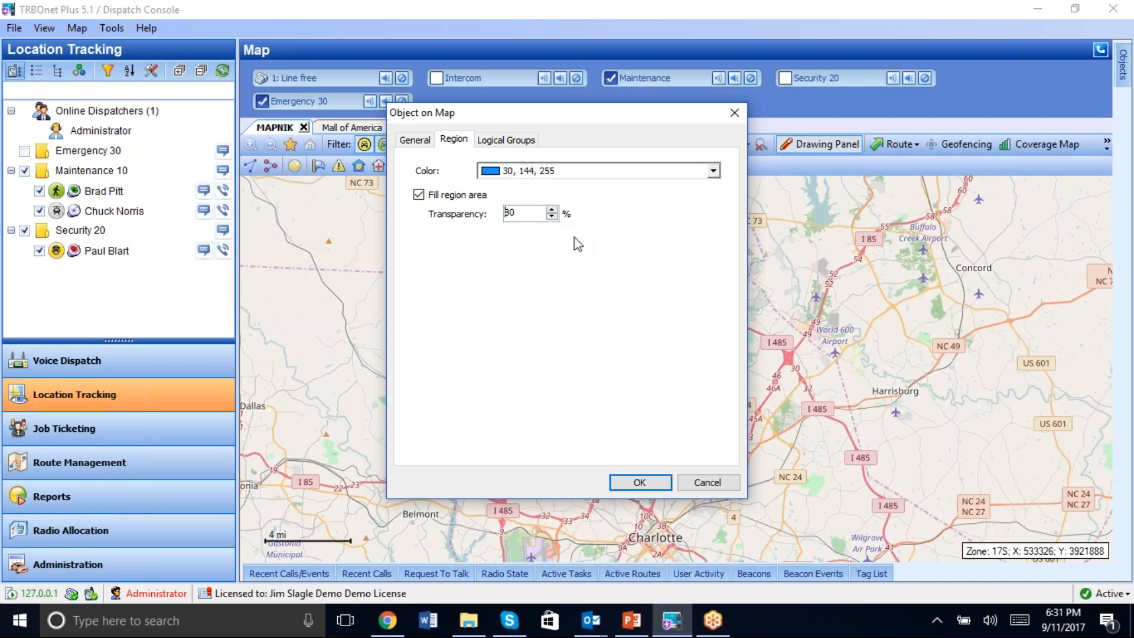
click(640, 483)
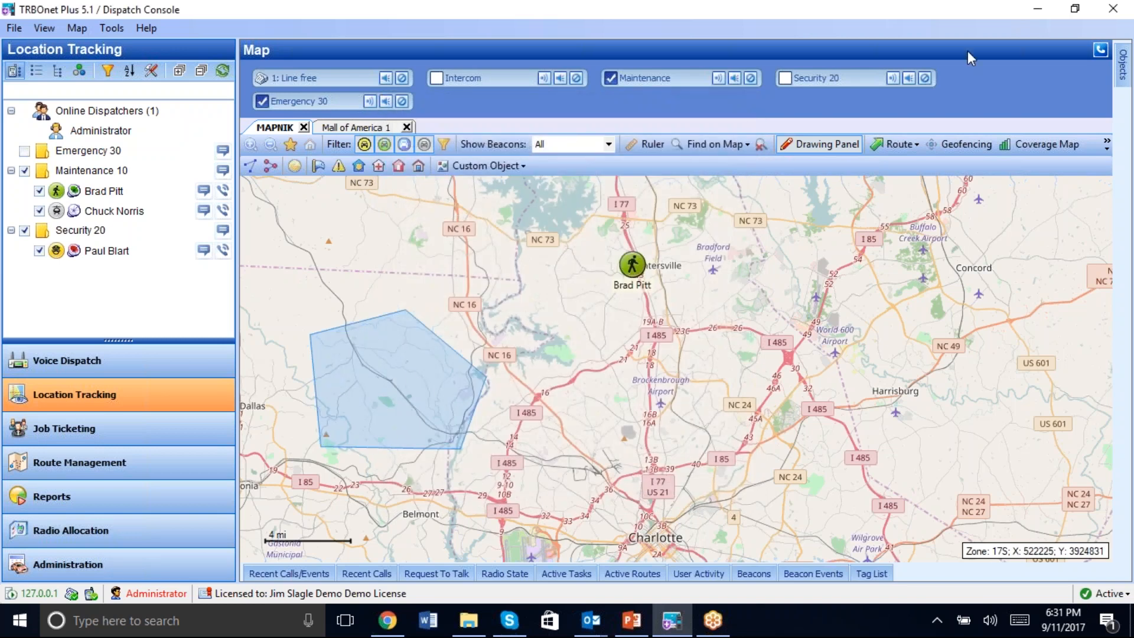
Reopen the Speed Zone map region's properties, change its color to SteelBlue and its fill transparency to 50%, and save.
click(1122, 66)
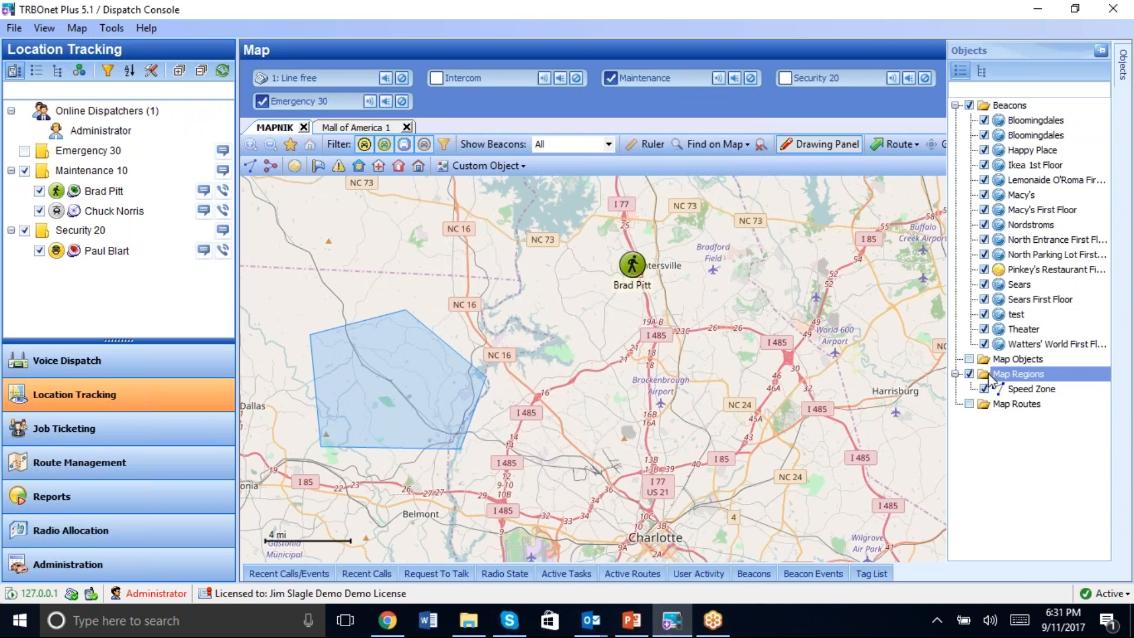
double_click(1021, 389)
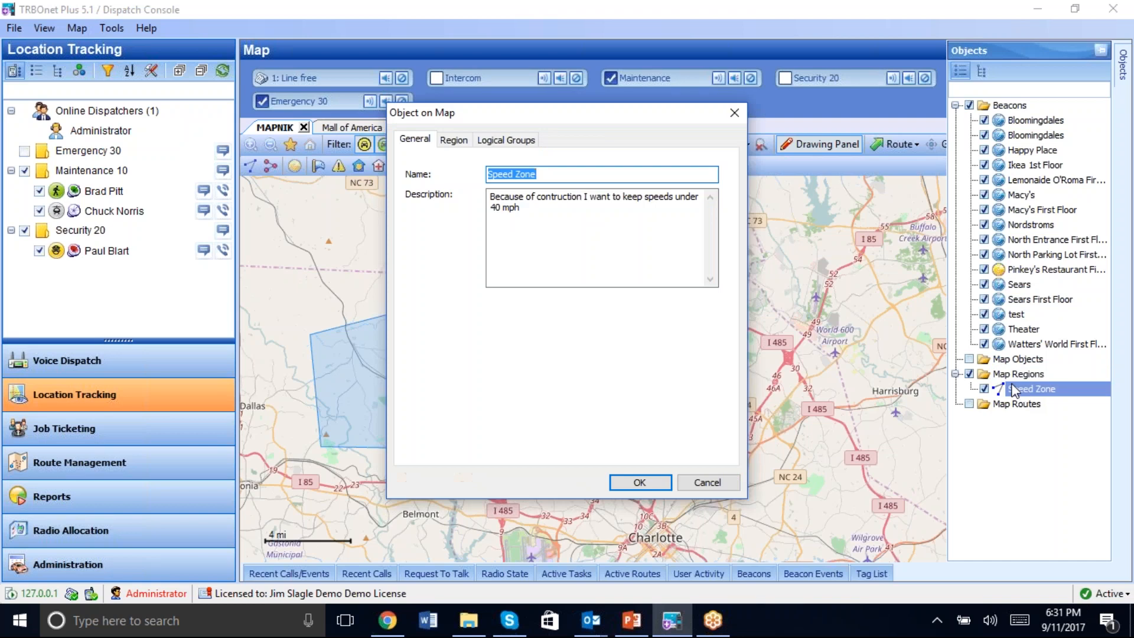
click(452, 142)
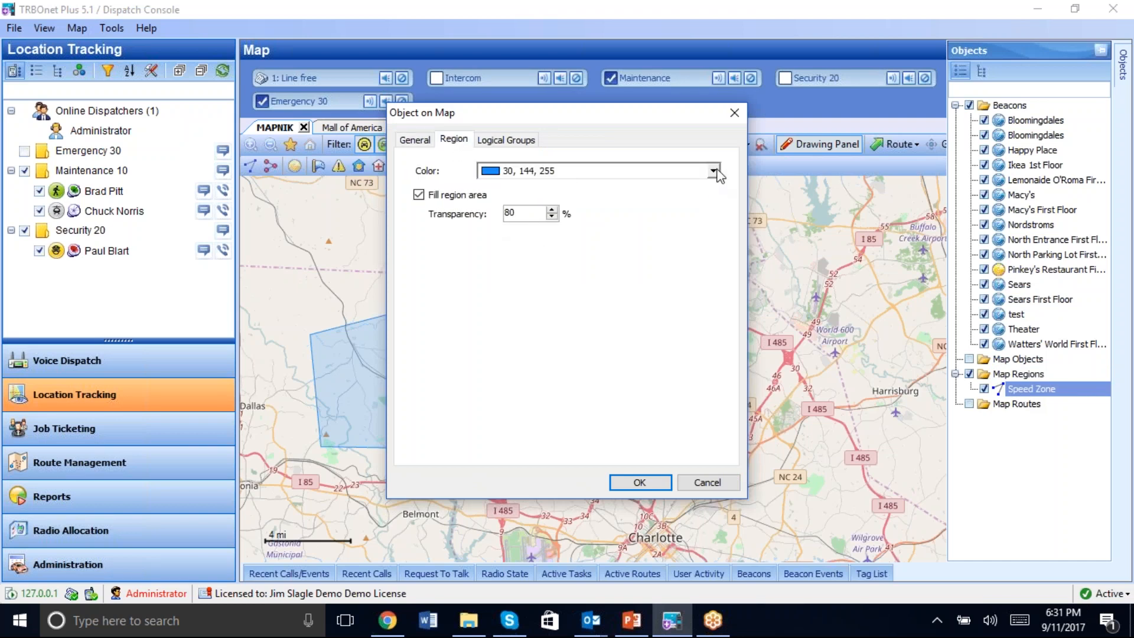
click(715, 172)
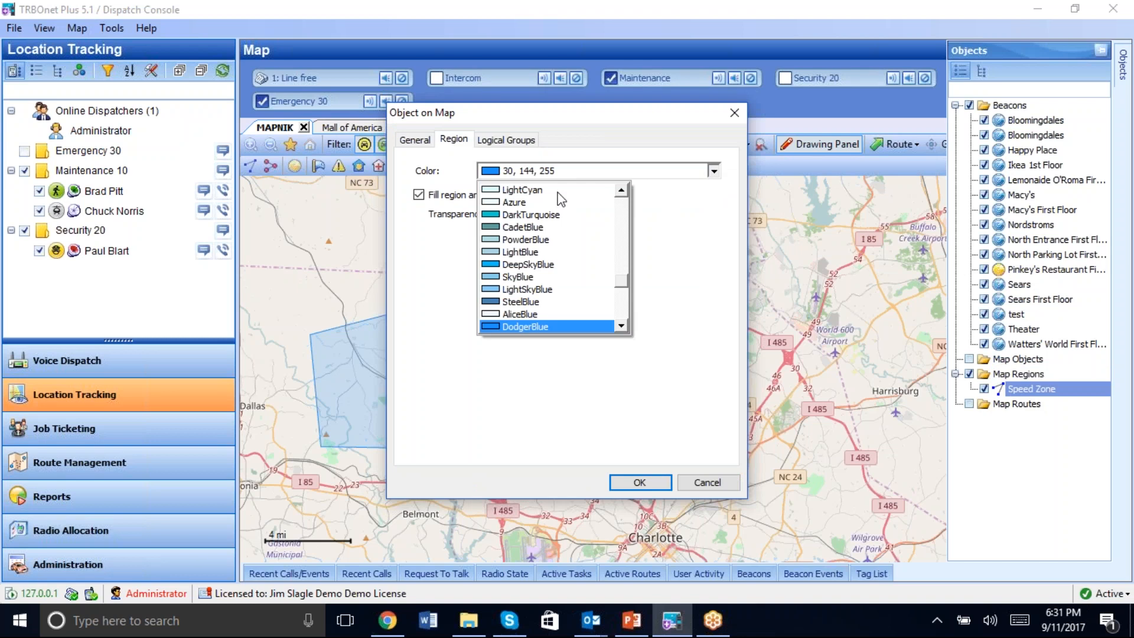
click(499, 303)
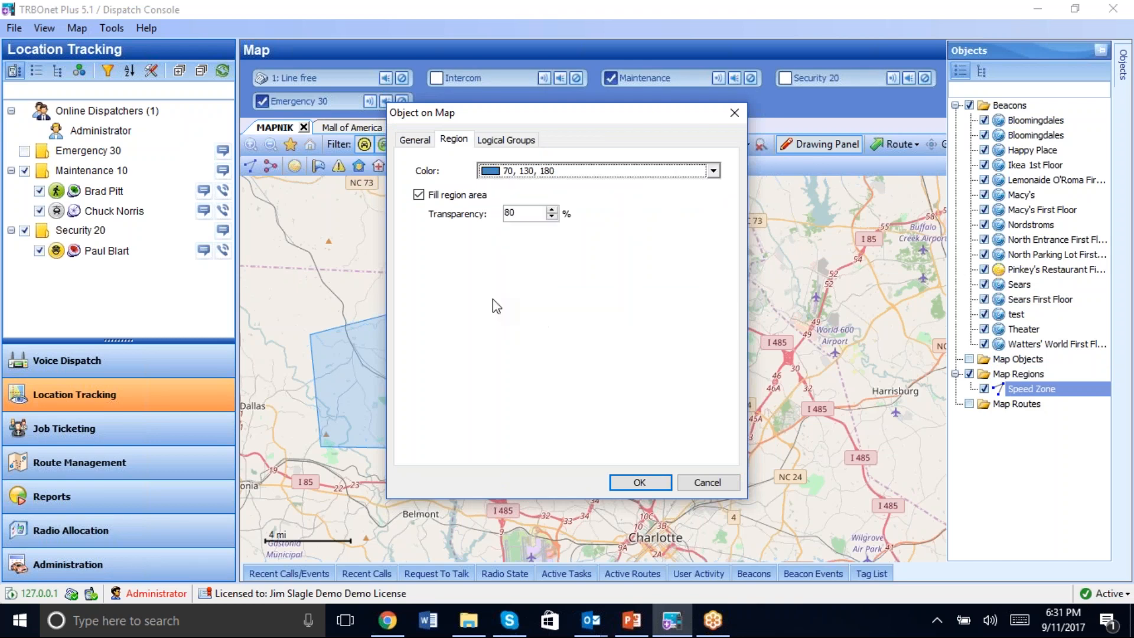
click(551, 218)
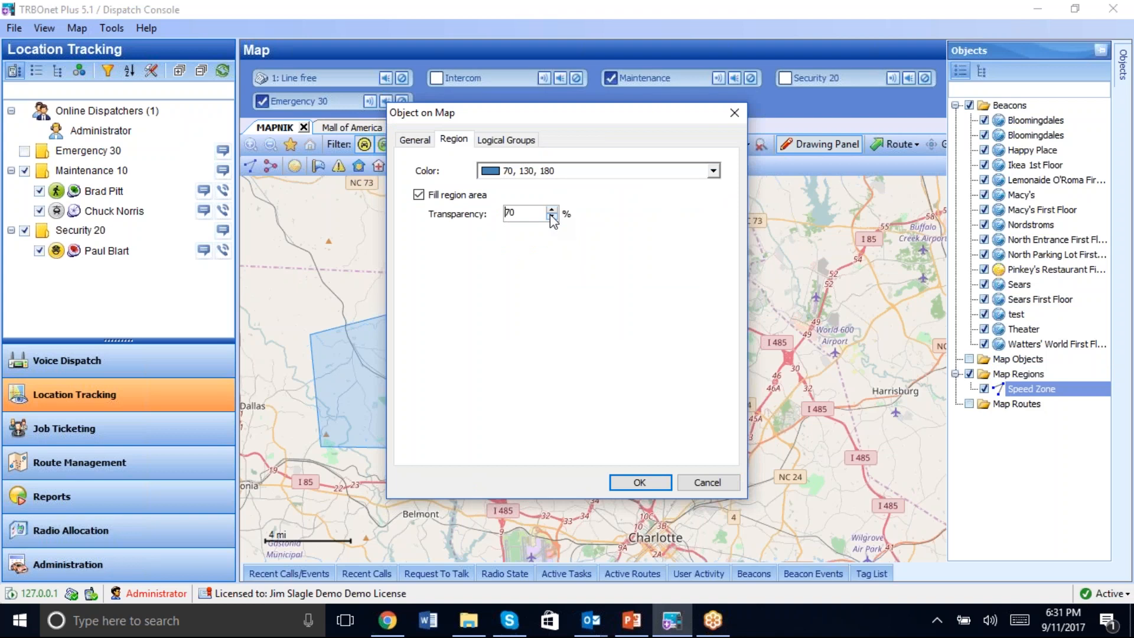
click(631, 486)
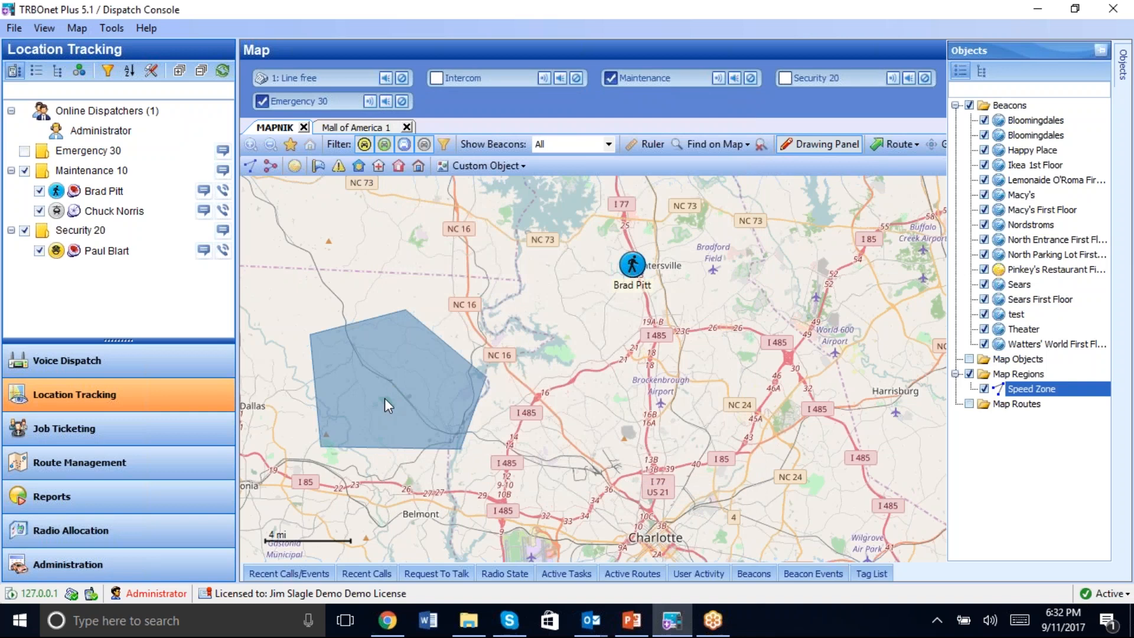
Increase the Speed Zone region's fill transparency in its properties so more of the map shows through, and save.
double_click(1034, 390)
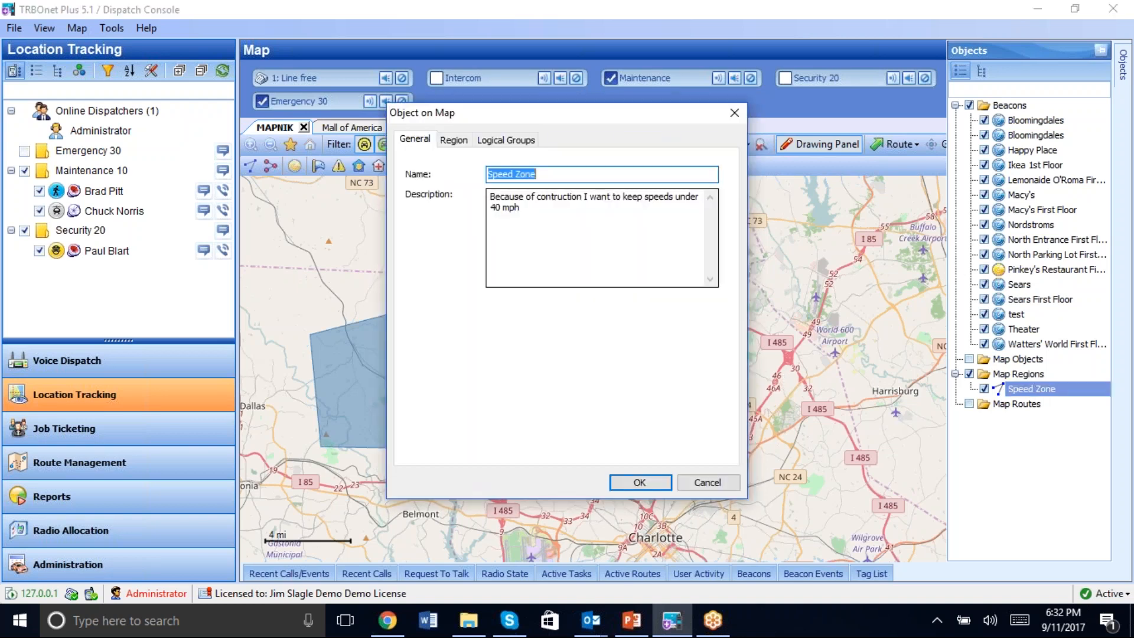
click(453, 141)
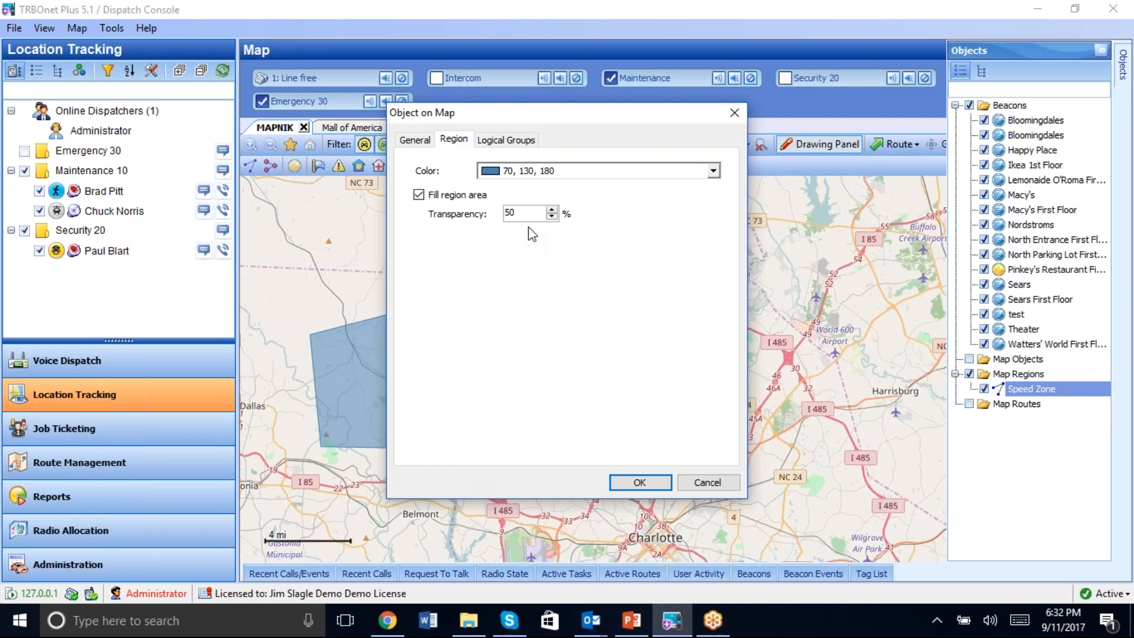
click(551, 211)
click(552, 211)
click(633, 482)
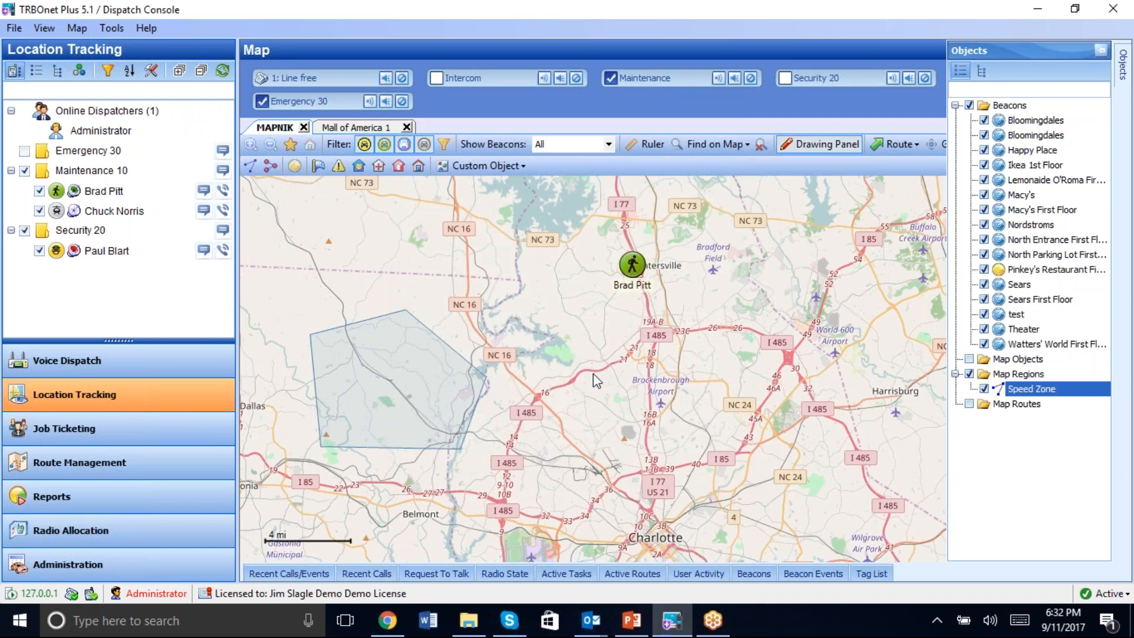
Open the geofencing configuration for the Speed Zone region, select the Speed Zone rule, and switch its schedule off and back on.
right_click(1020, 392)
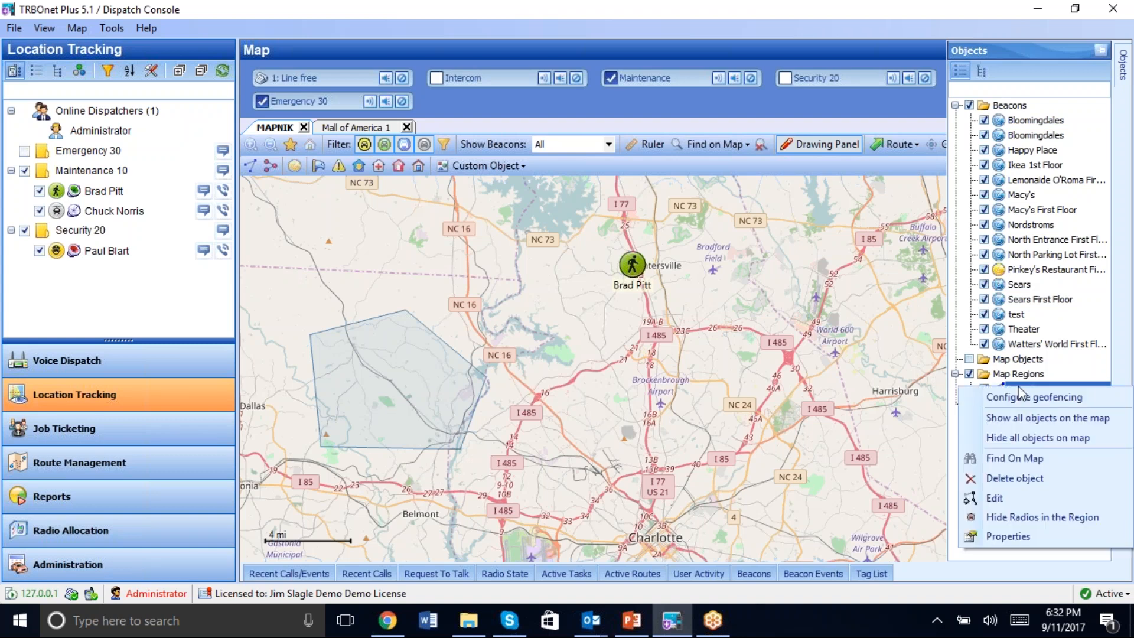
click(1014, 395)
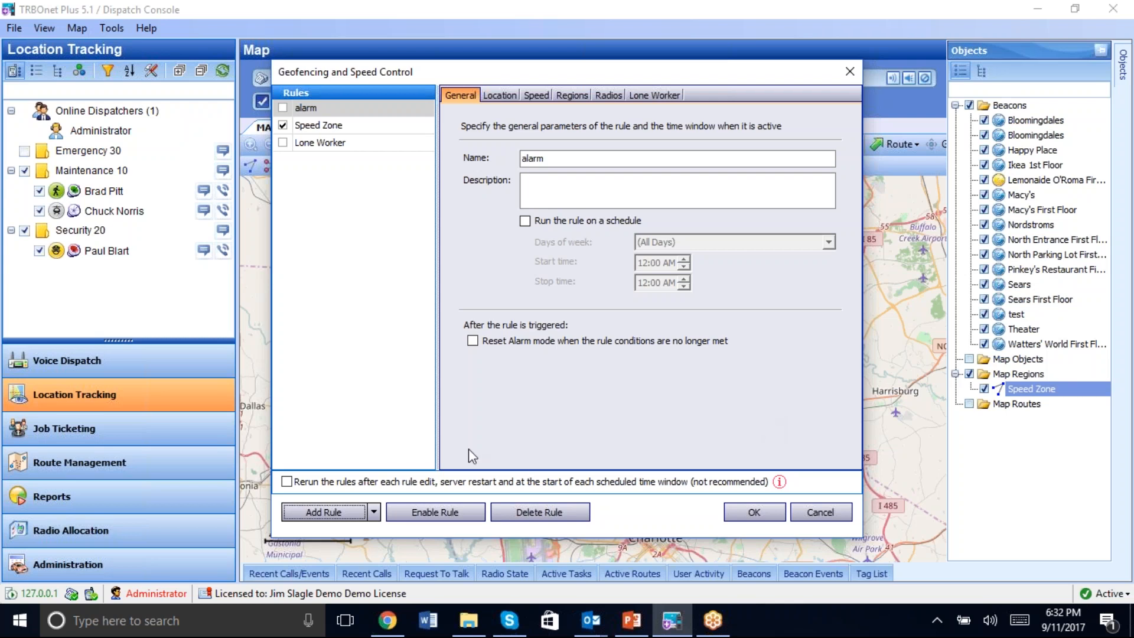
click(290, 125)
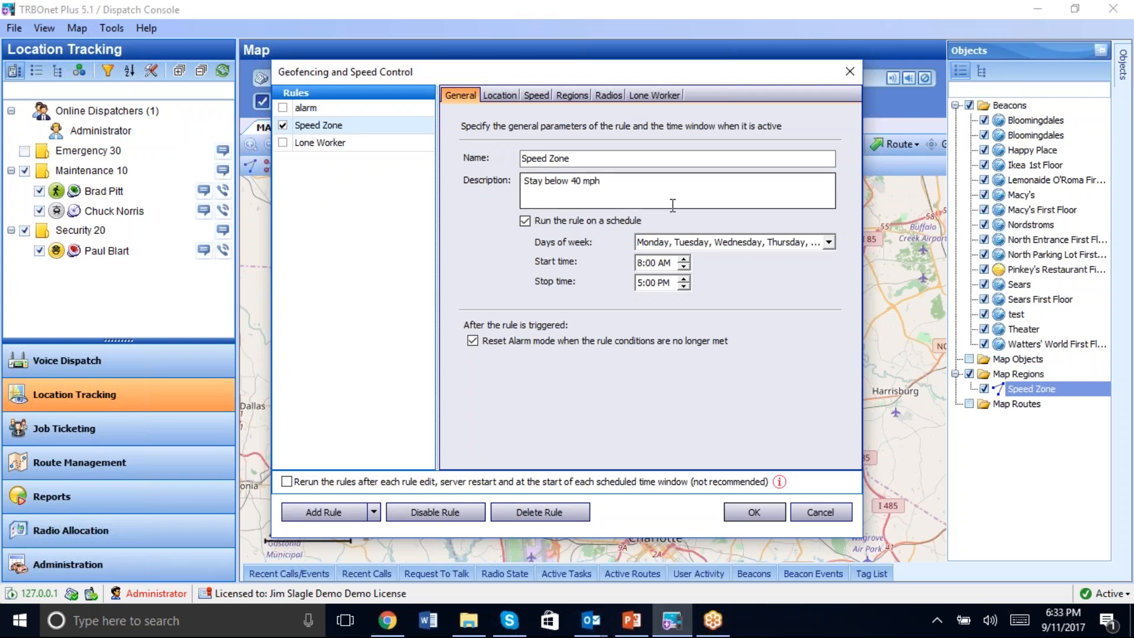
click(524, 221)
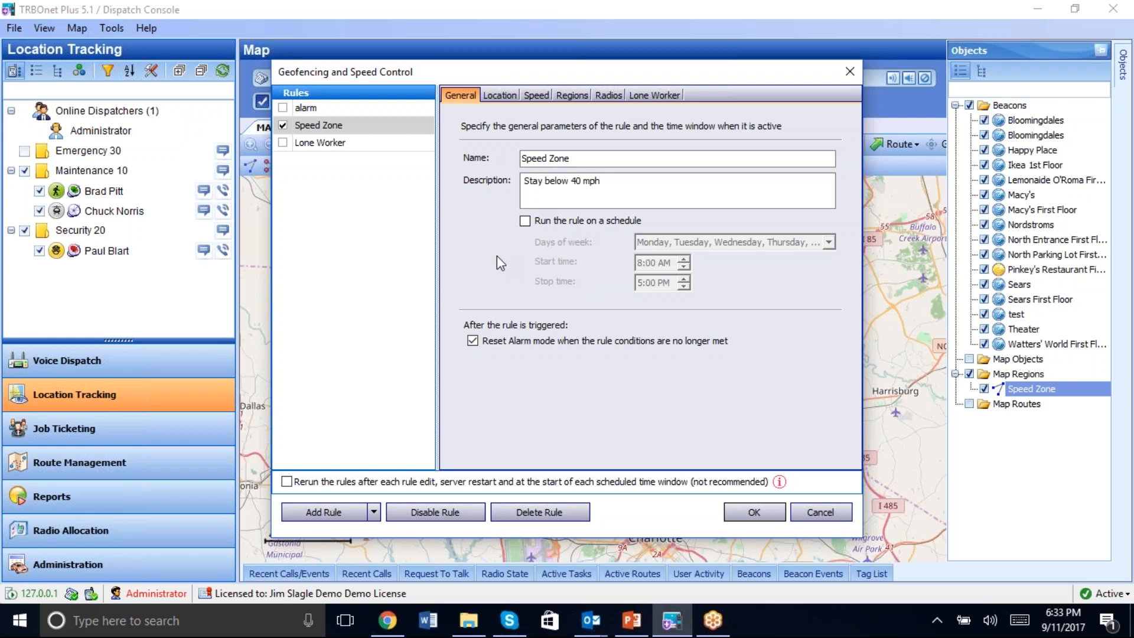
click(524, 222)
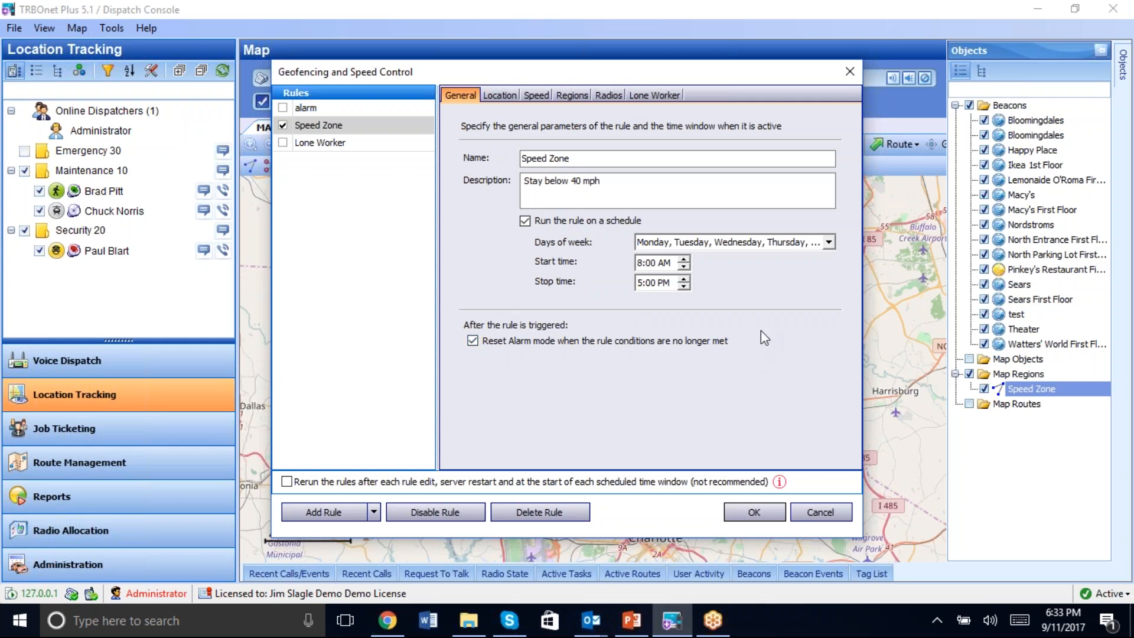
Review the Speed Zone rule's location triggers and its notification recipients among dispatchers, email, SMS and radios.
click(501, 99)
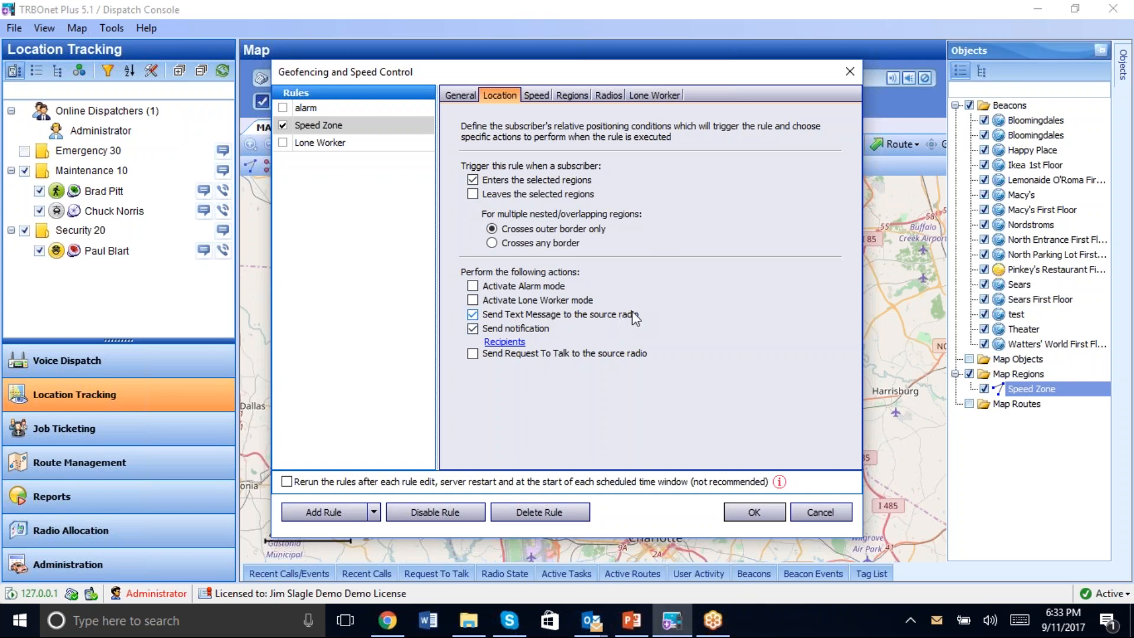
click(503, 342)
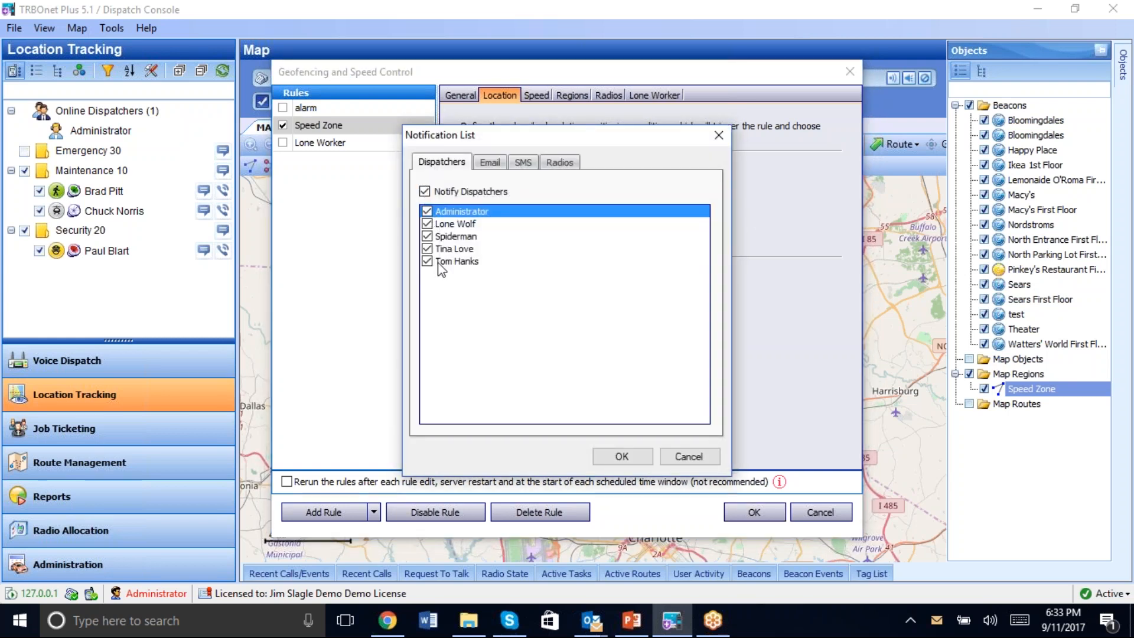
click(489, 160)
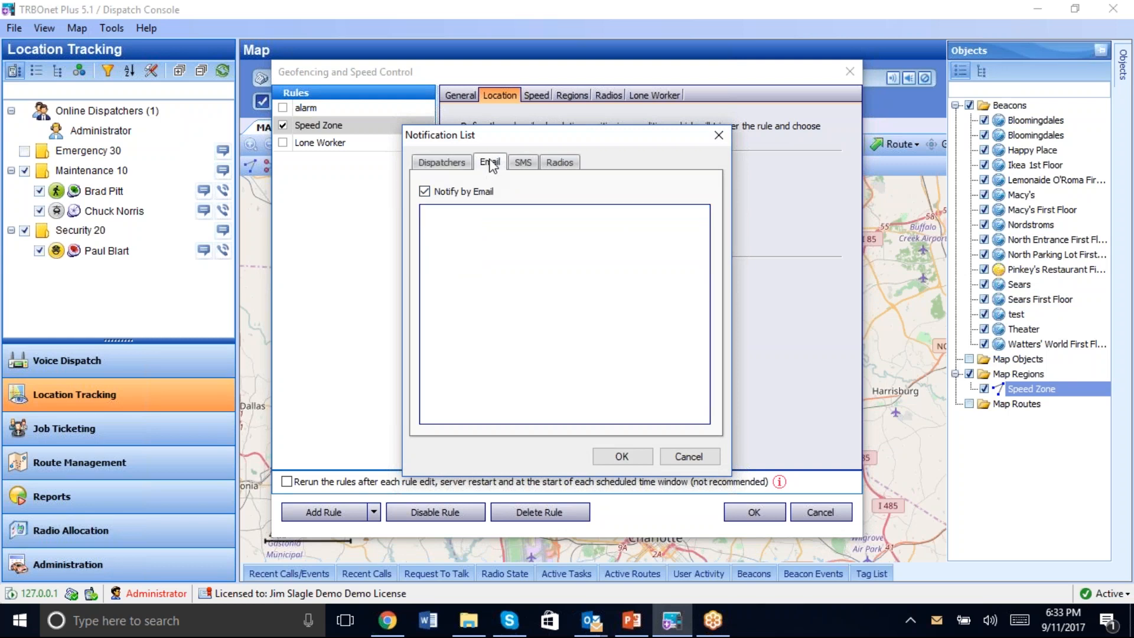
click(522, 163)
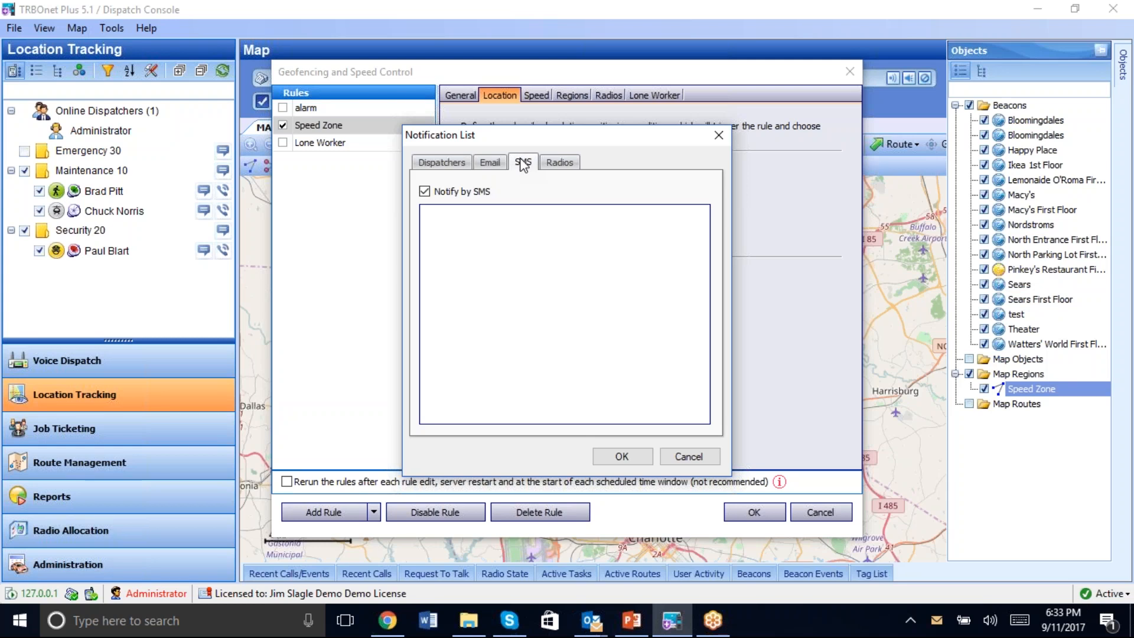
click(559, 163)
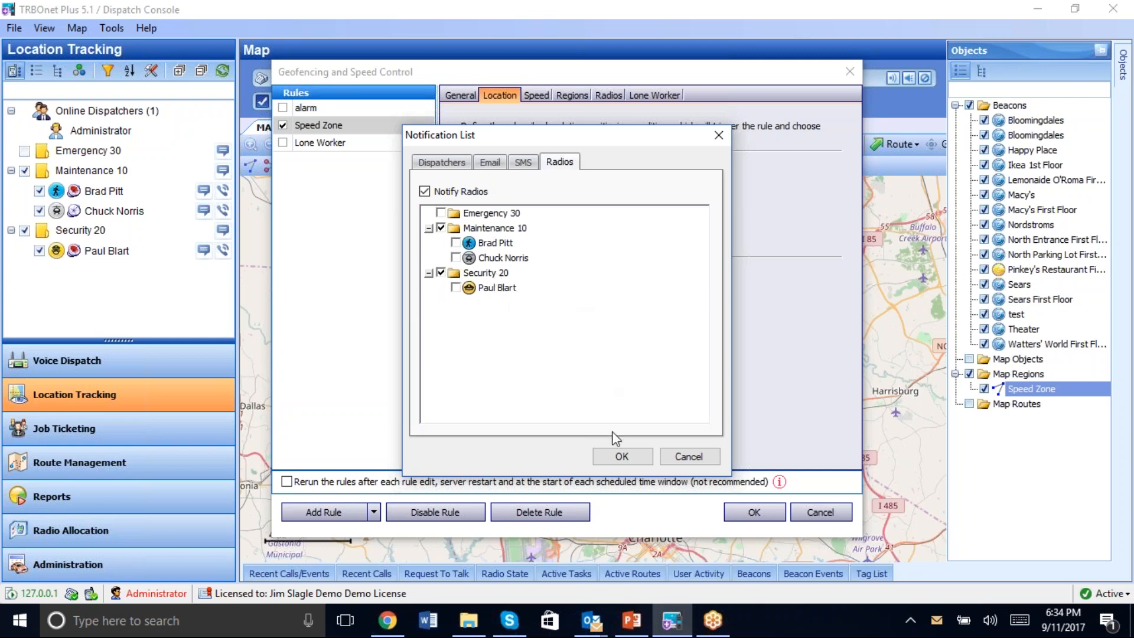
click(618, 450)
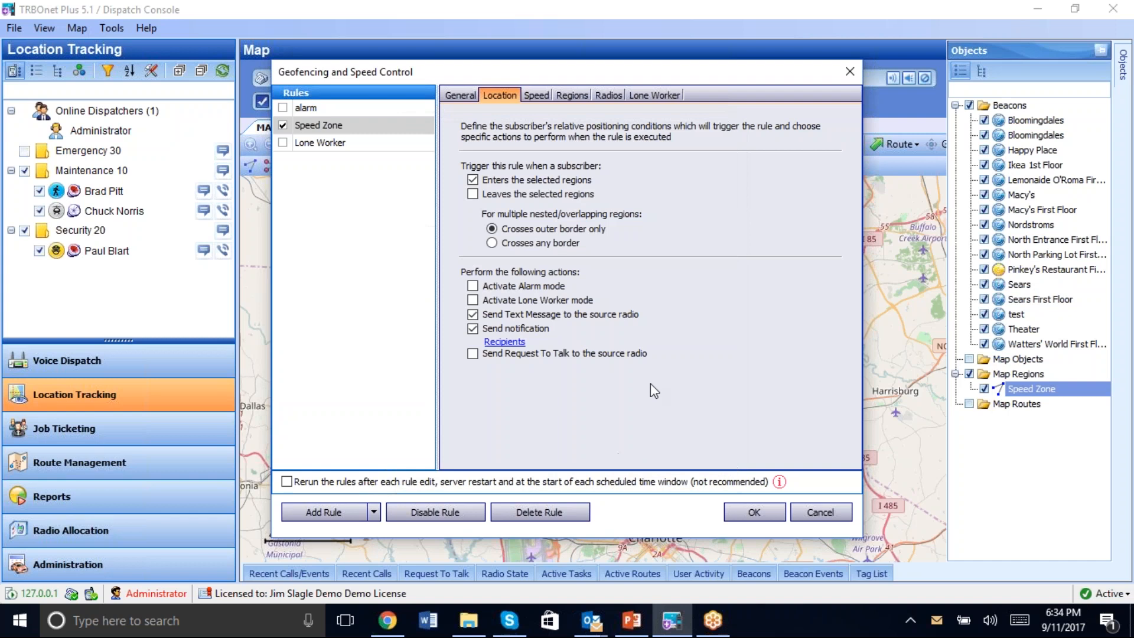
Raise the Speed Zone rule's "Moves faster than" speed threshold and toggle its text message to the source radio.
click(536, 95)
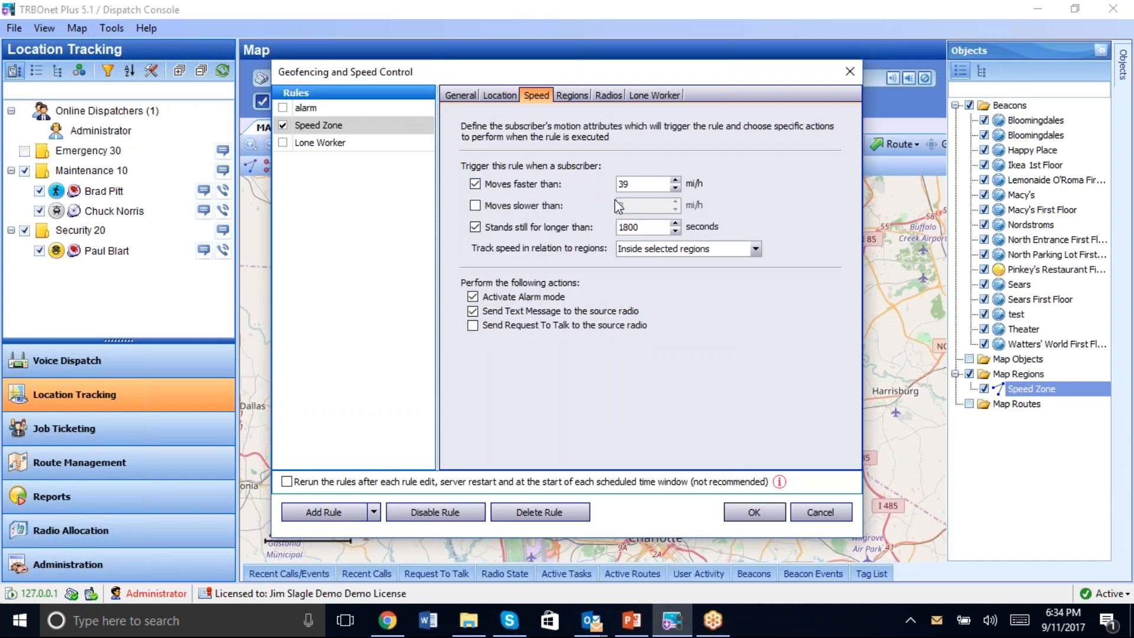
click(675, 180)
click(675, 179)
click(675, 179)
click(675, 180)
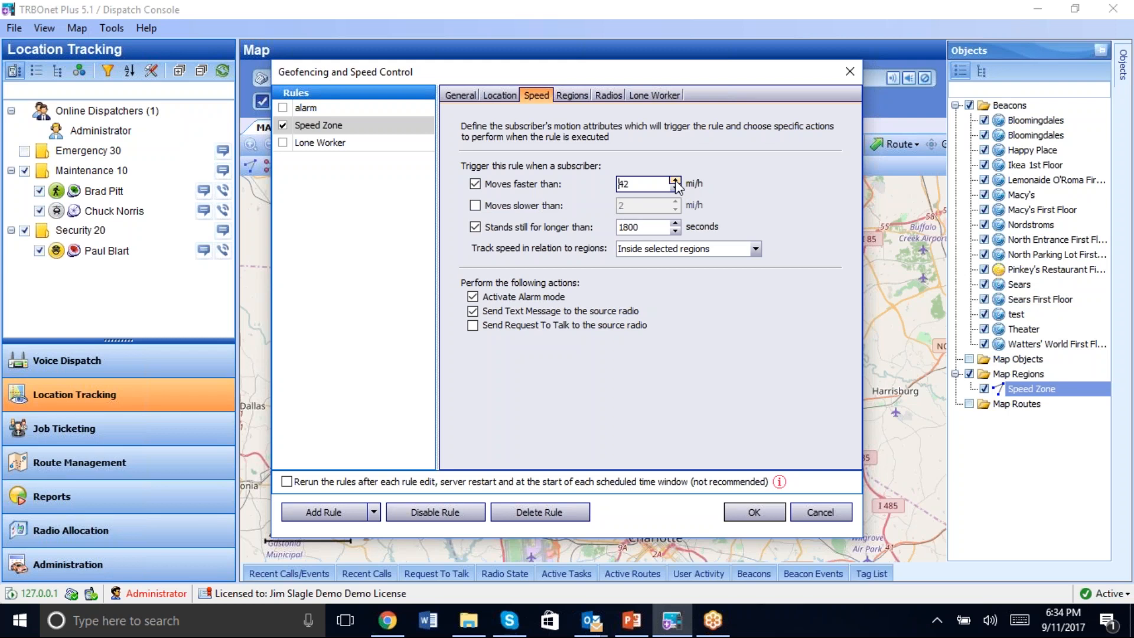
click(675, 180)
click(470, 311)
Restrict the Speed Zone rule to only selected regions, using the Speed Zone region.
click(578, 97)
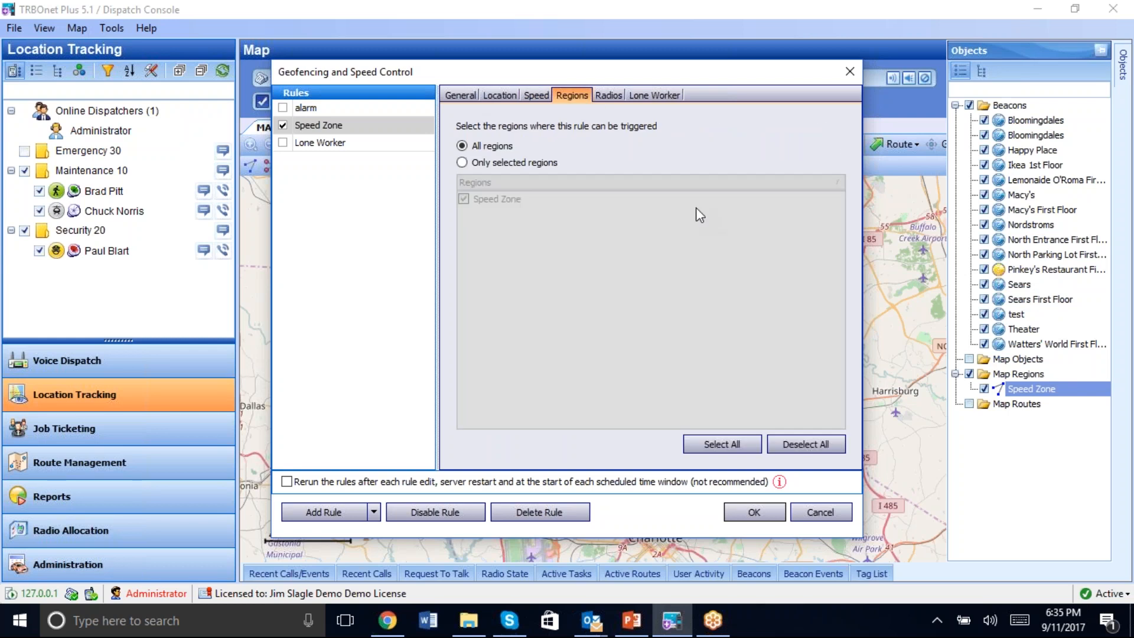
click(462, 164)
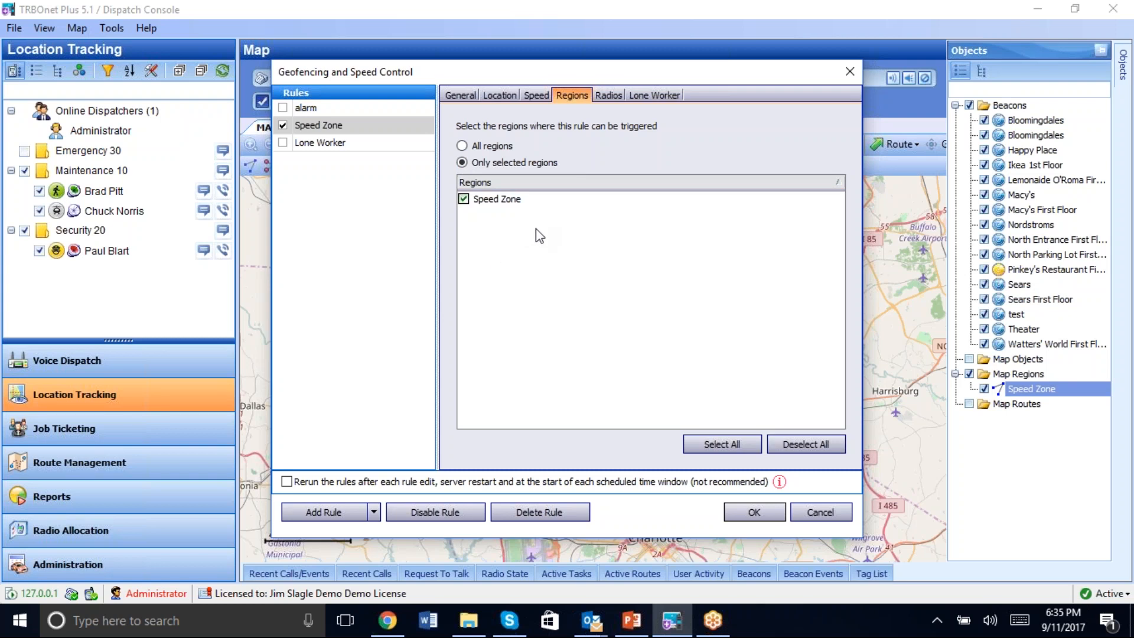
Apply the Speed Zone rule to all regions and all radios, and save the geofencing and speed control settings.
click(462, 146)
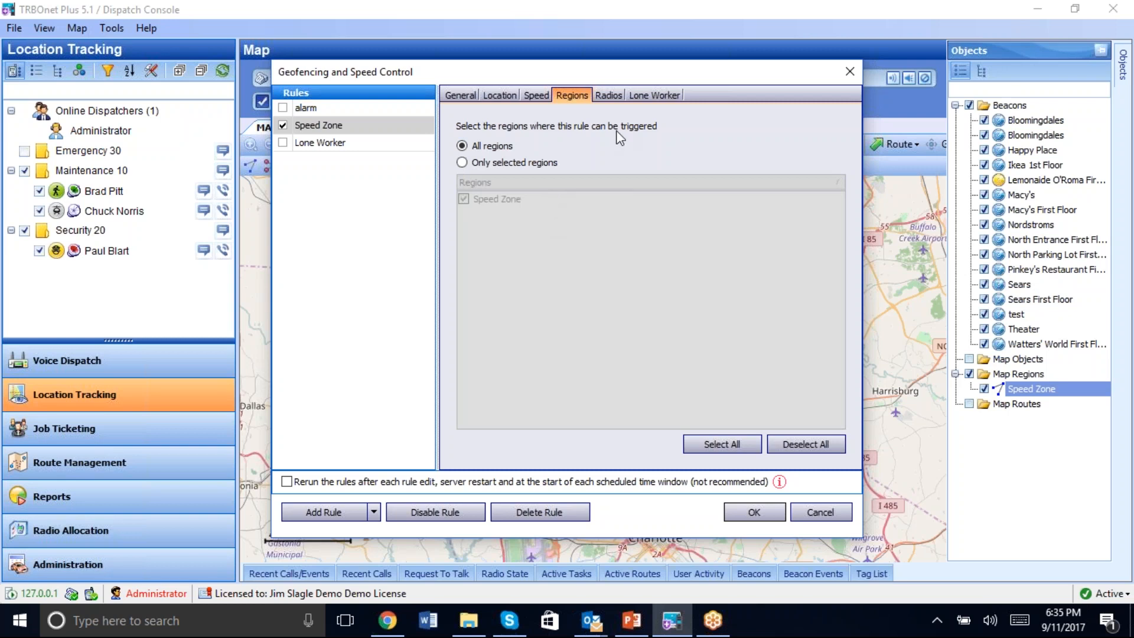
click(609, 96)
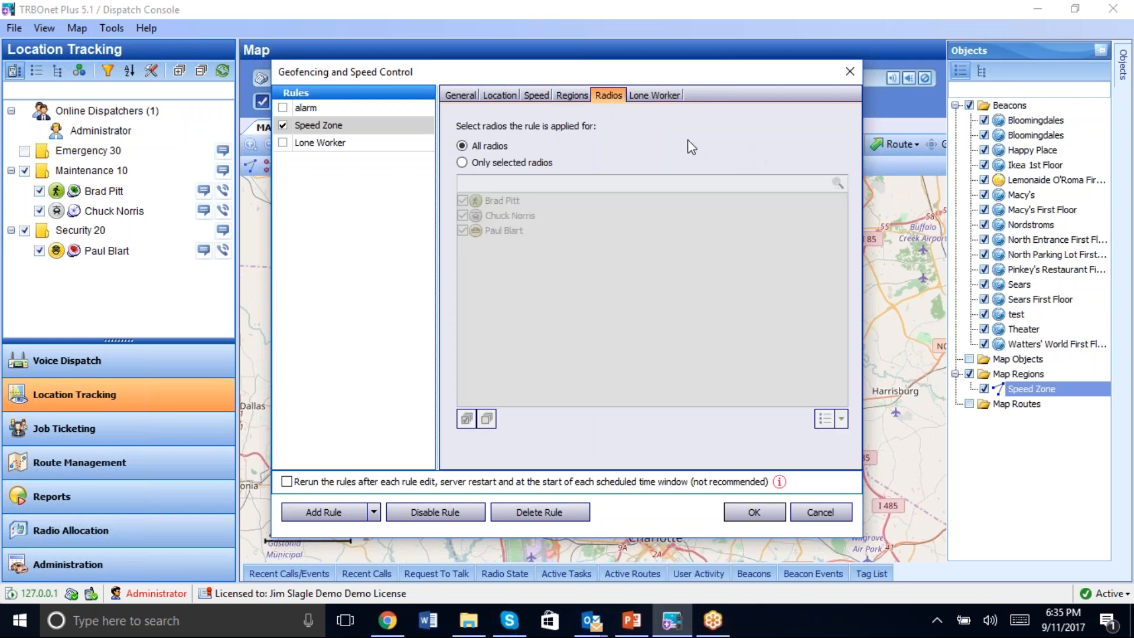
click(462, 163)
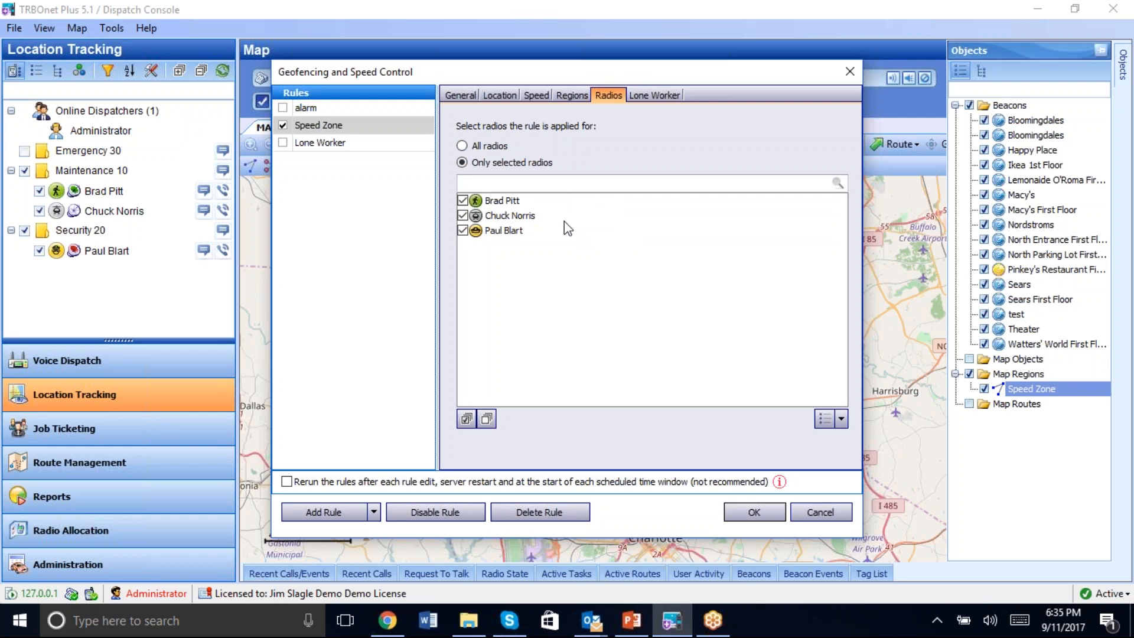
click(462, 147)
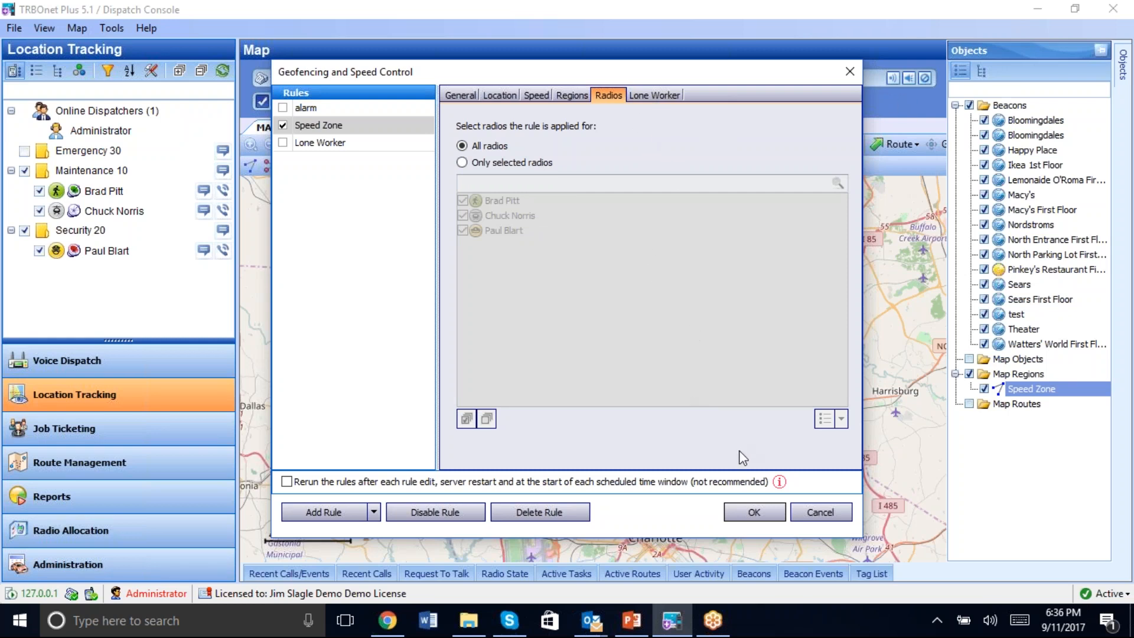
click(753, 512)
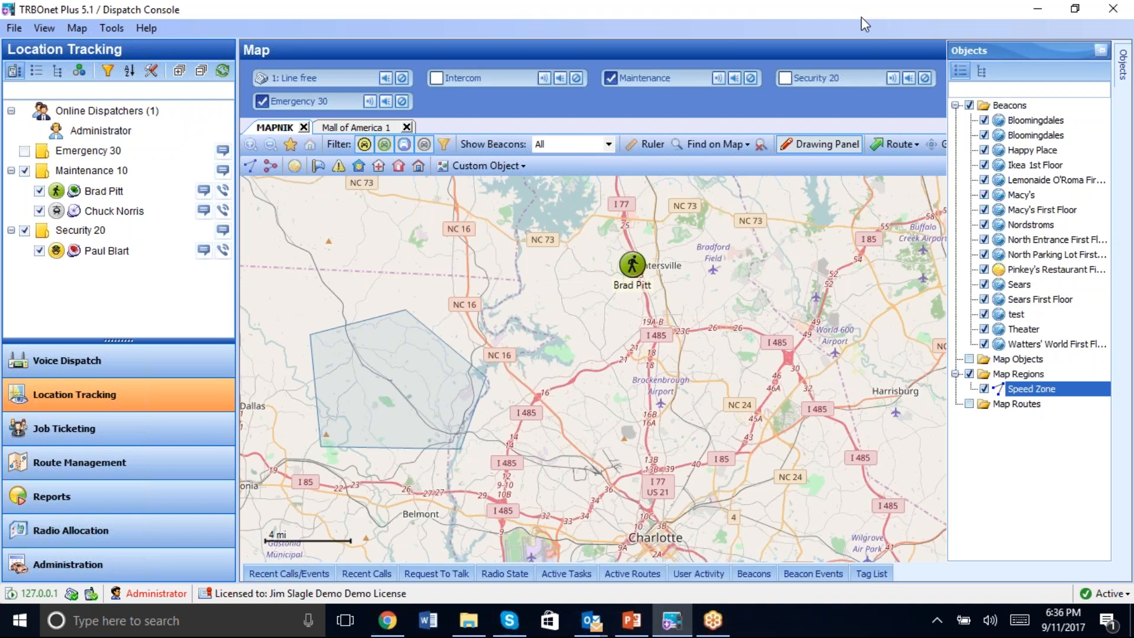
click(1017, 390)
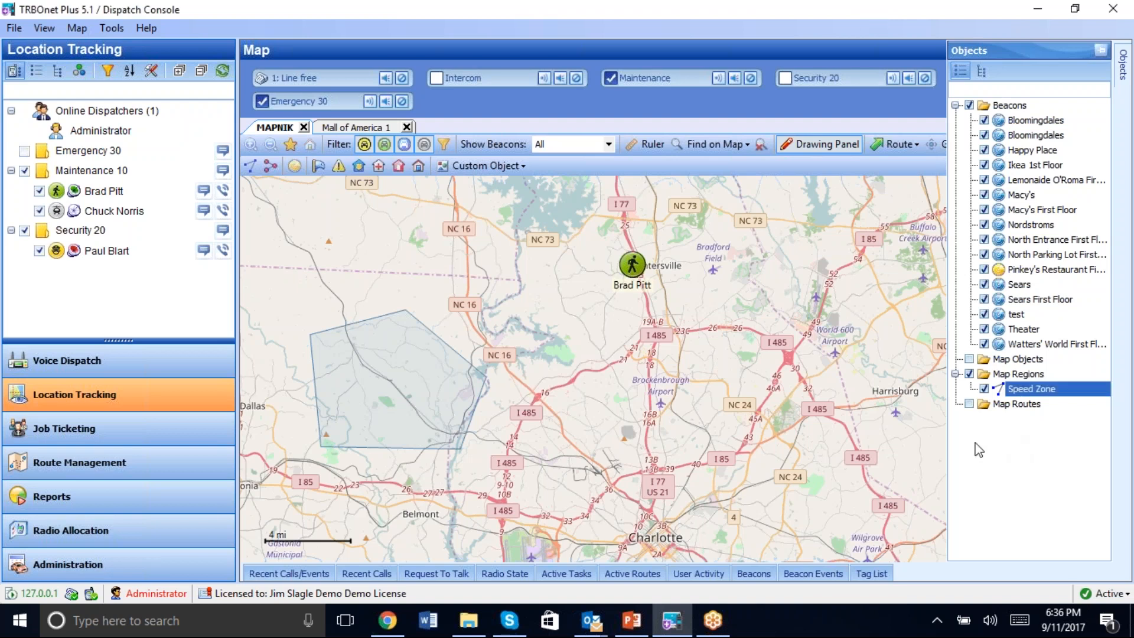